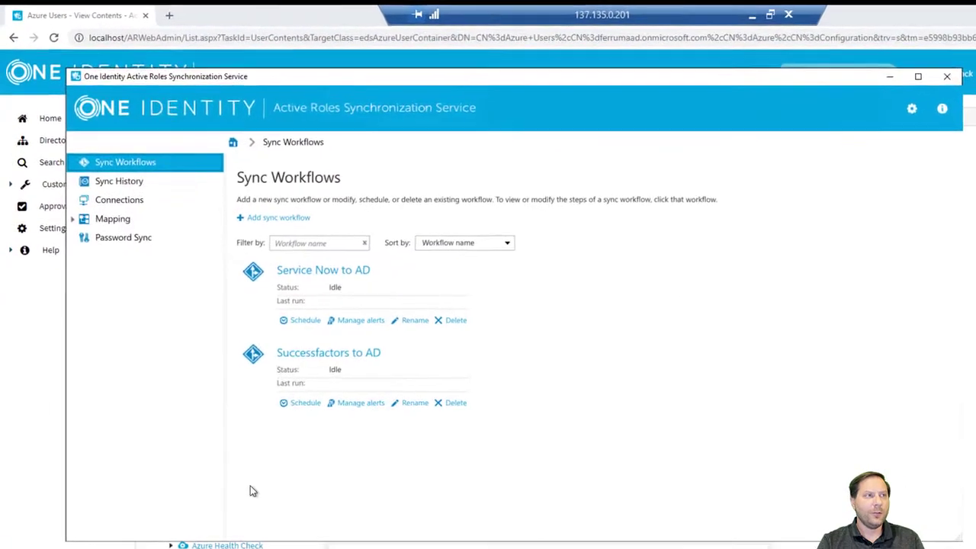
# Start a new SCIM Connector connection named 'Test'.
pyautogui.click(122, 201)
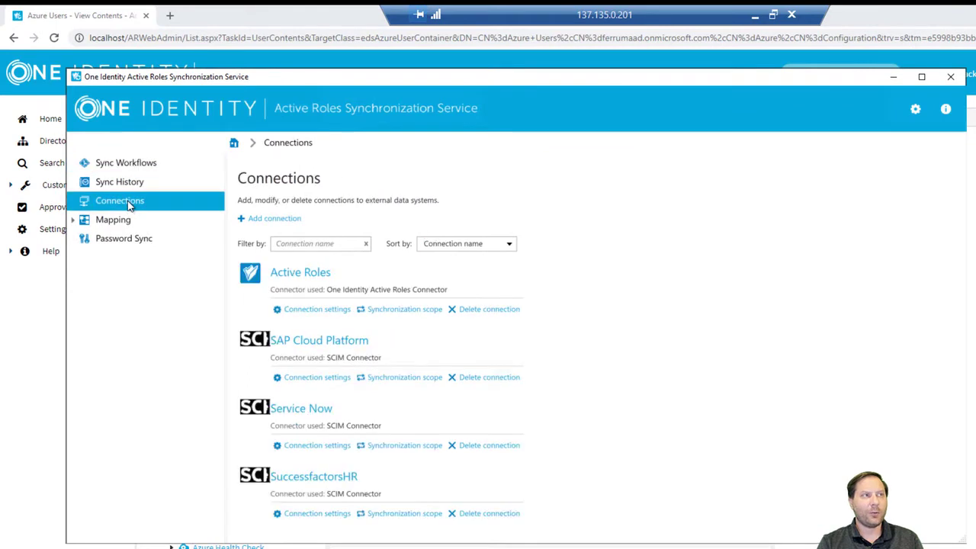
pyautogui.click(266, 219)
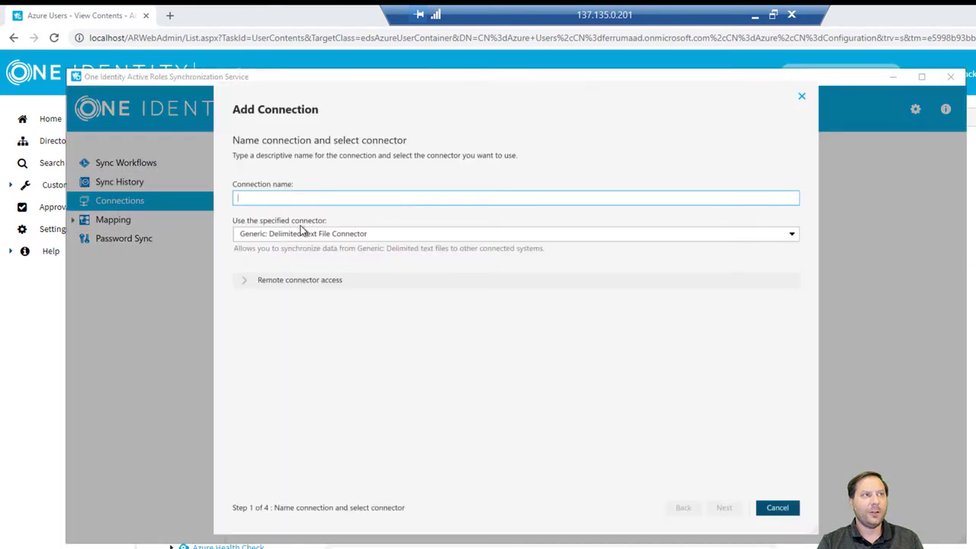
pyautogui.click(317, 234)
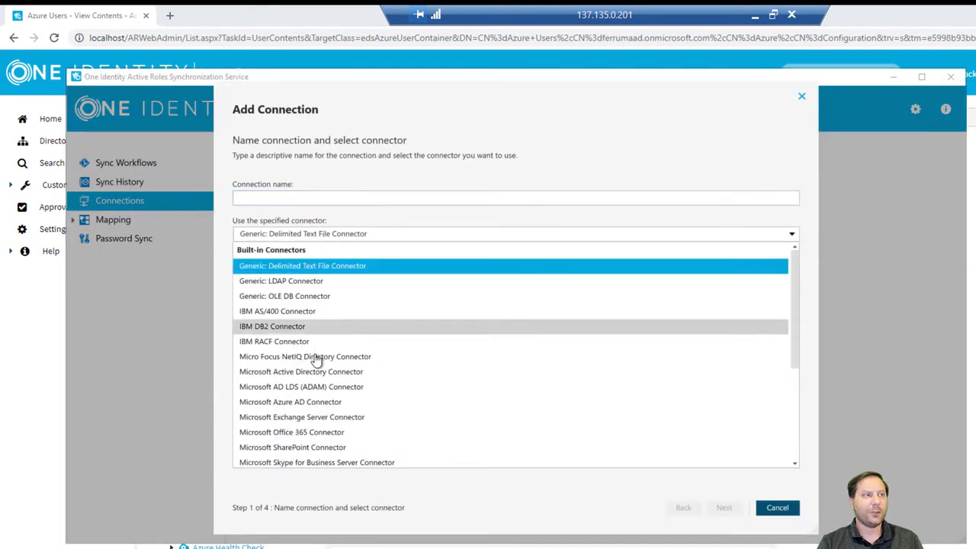
pyautogui.scroll(-2, 318, 366)
pyautogui.scroll(-2, 317, 373)
pyautogui.scroll(-2, 320, 396)
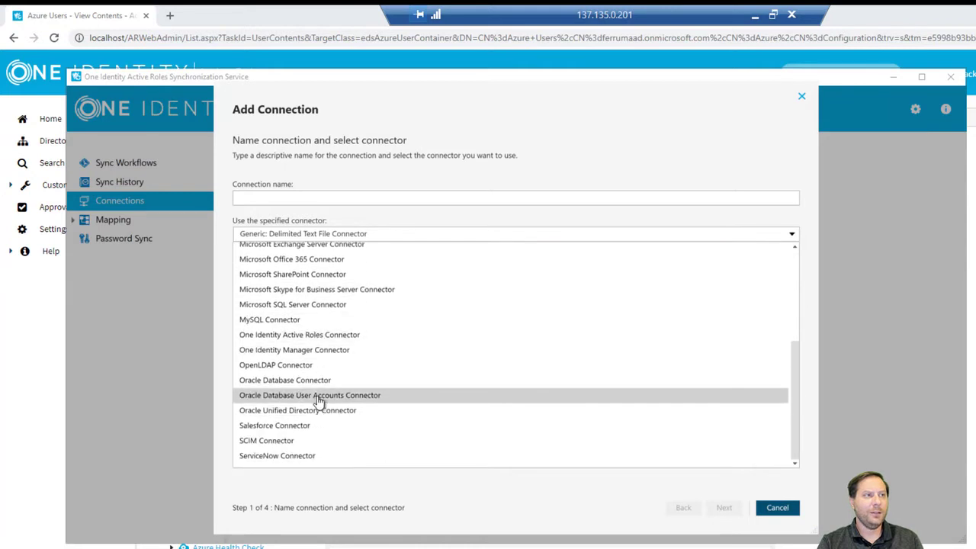
pyautogui.click(299, 440)
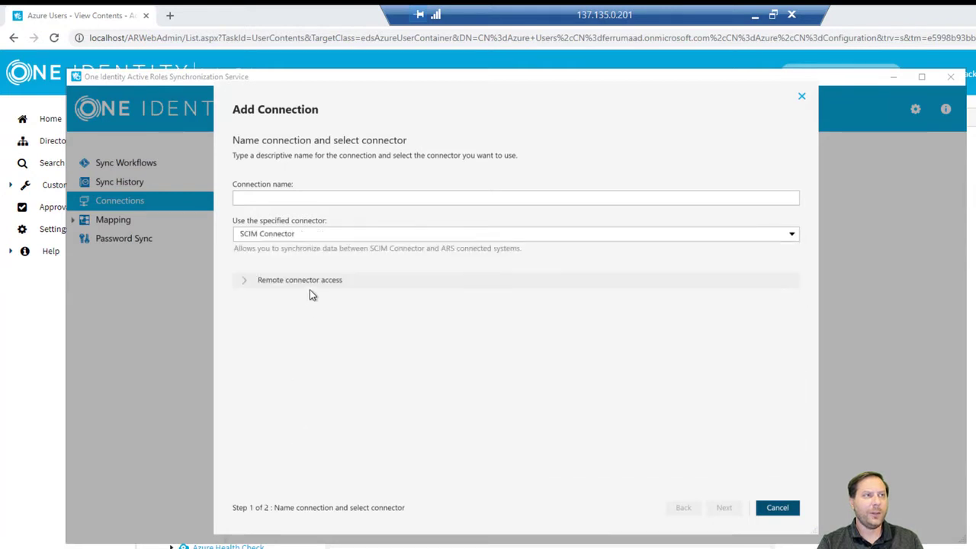
pyautogui.write('Test')
pyautogui.click(725, 511)
# Set SCIM version V2 with Basic authentication, then switch to Starling Connect.
pyautogui.click(336, 214)
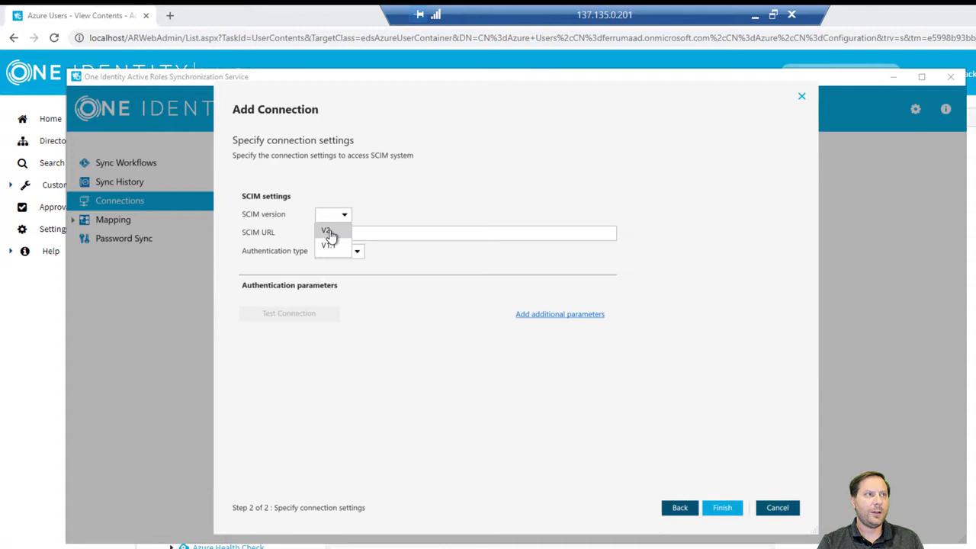
pyautogui.click(327, 234)
pyautogui.click(328, 259)
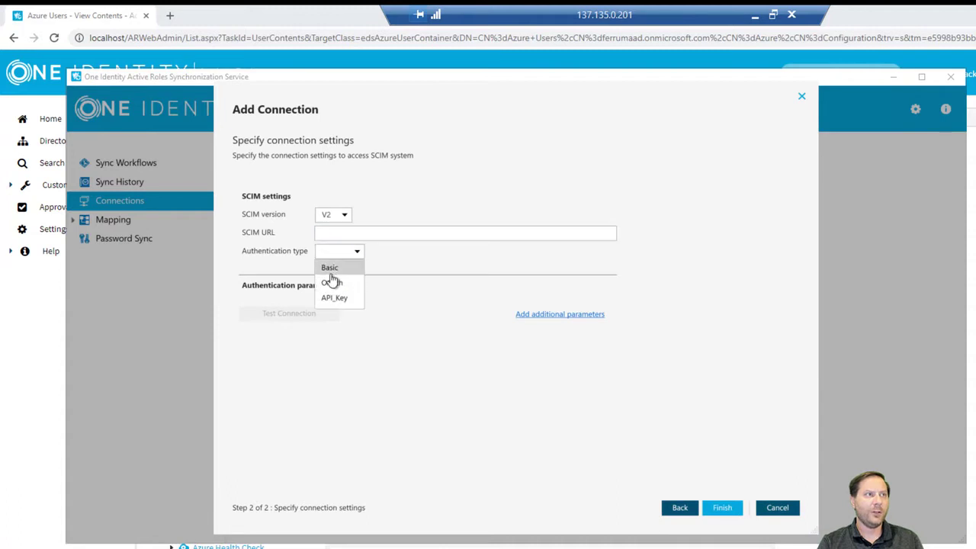
pyautogui.click(331, 269)
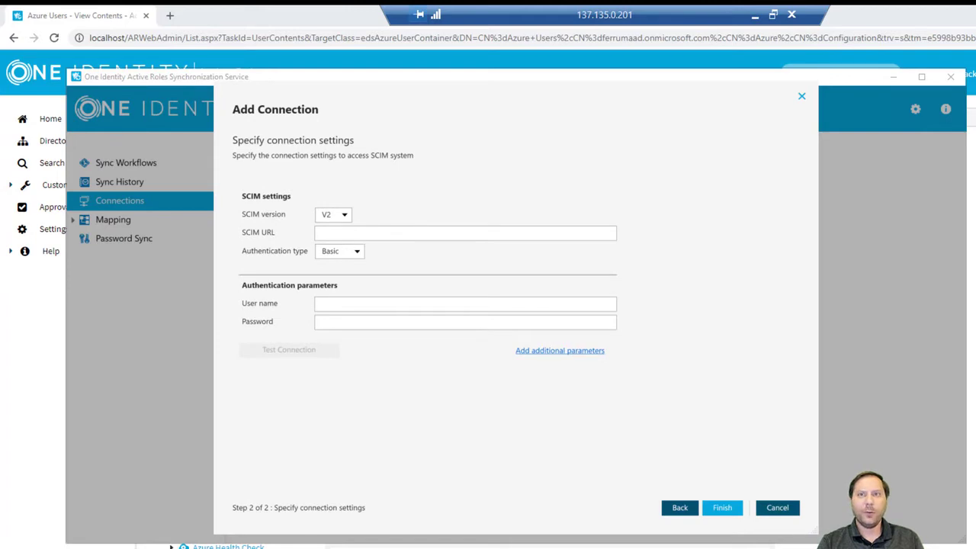
pyautogui.hotkey('alt', 'Tab')
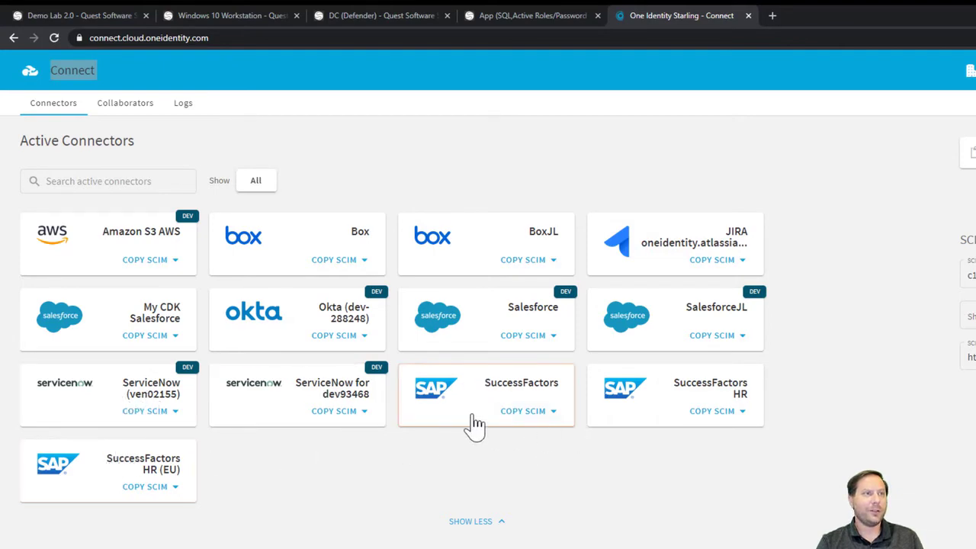
# View the ServiceNow (ven02155) connector details and its SCIM URL.
pyautogui.click(131, 402)
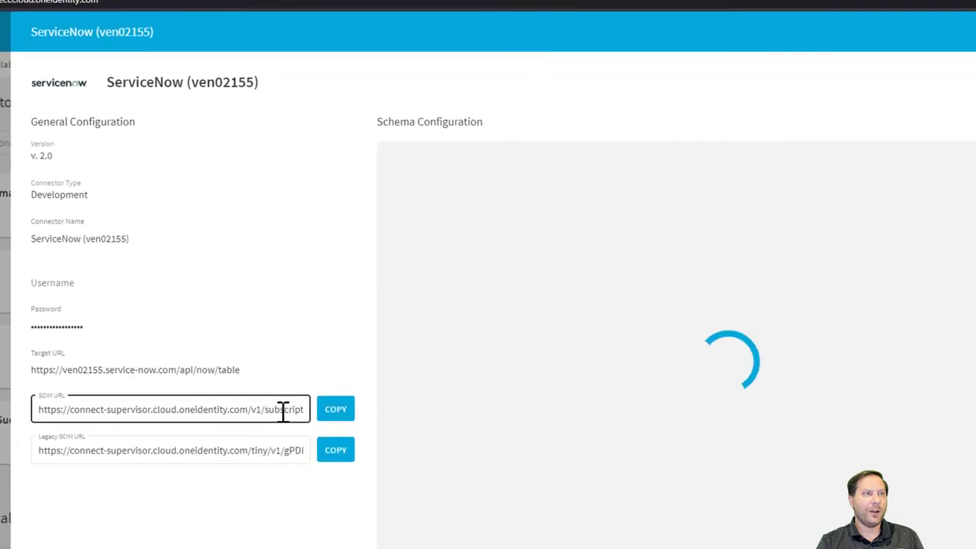
pyautogui.moveTo(267, 409); pyautogui.dragTo(312, 412)
pyautogui.click(336, 354)
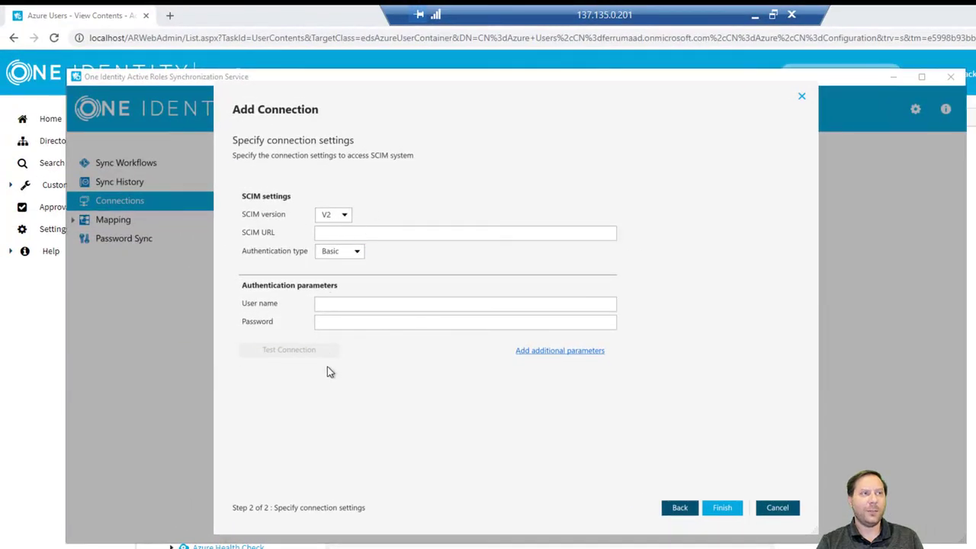
# Discard the Test draft and open the SuccessfactorsHR connection's SCIM settings.
pyautogui.click(778, 508)
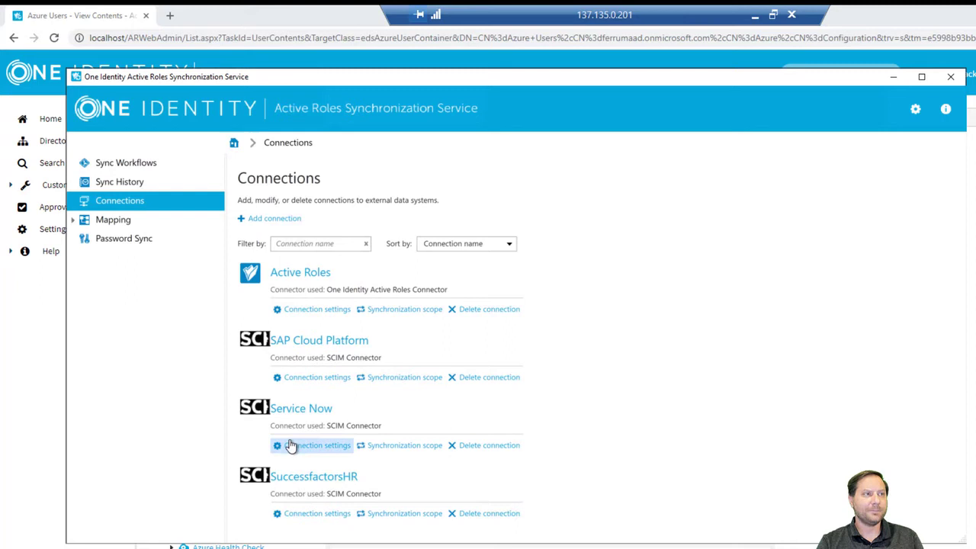
pyautogui.click(301, 479)
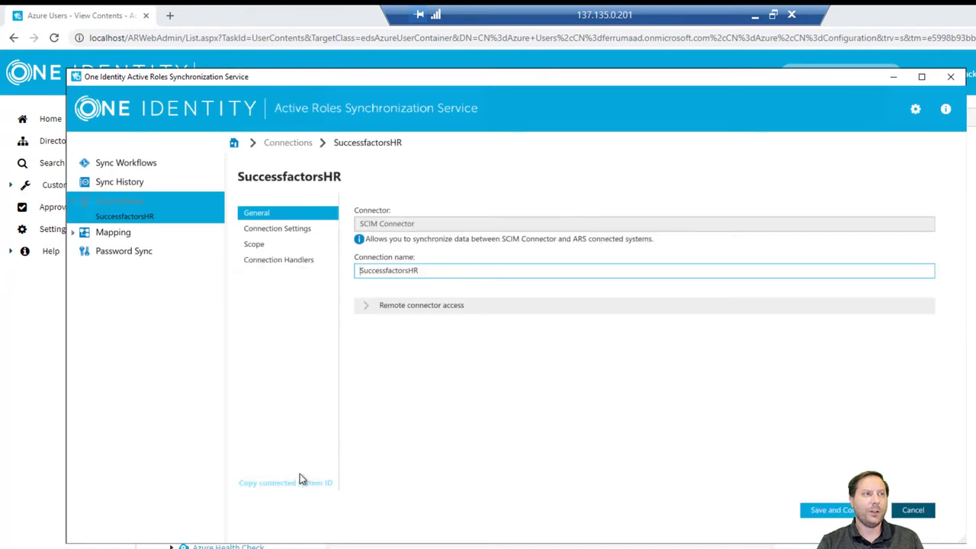
pyautogui.click(313, 233)
# Test the SuccessfactorsHR SCIM connection as valid and leave it unsaved.
pyautogui.tripleClick(618, 299)
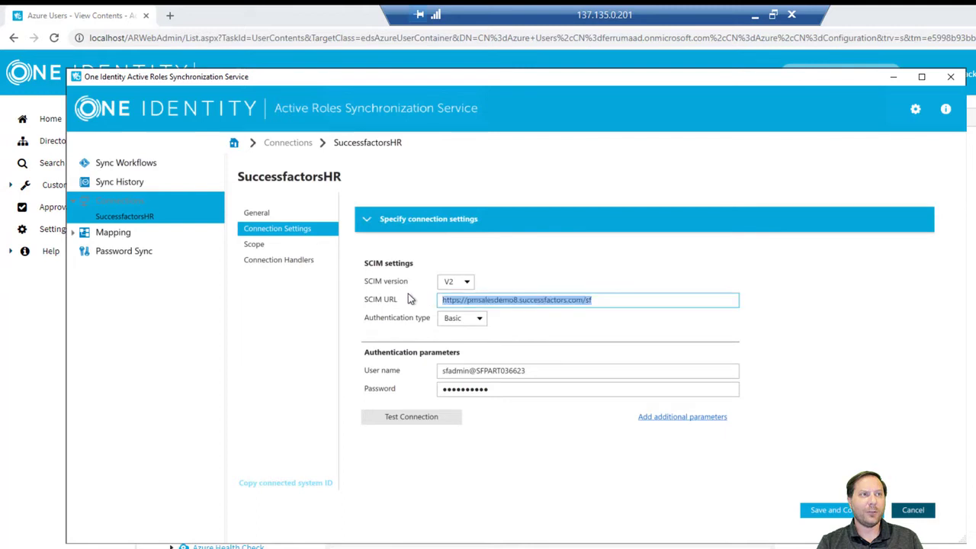
pyautogui.click(427, 417)
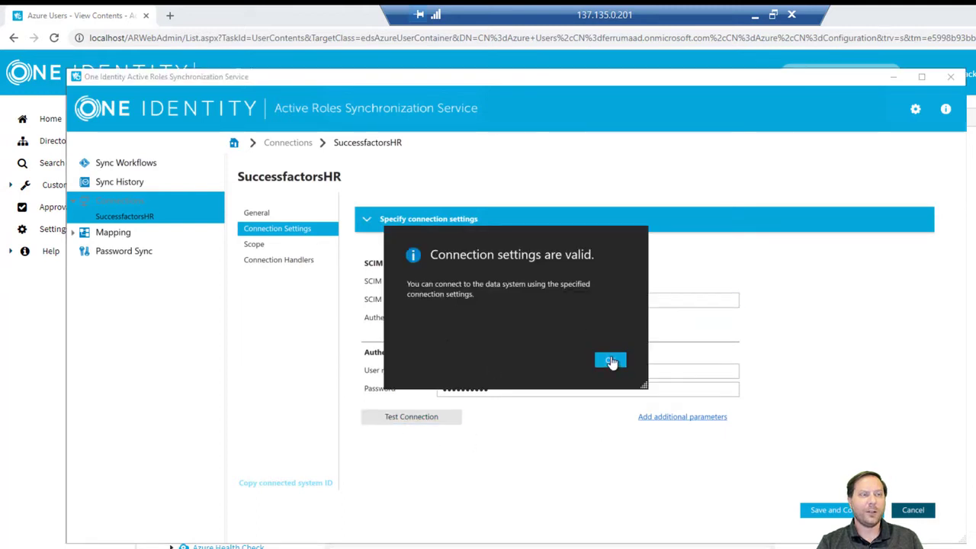
pyautogui.click(610, 360)
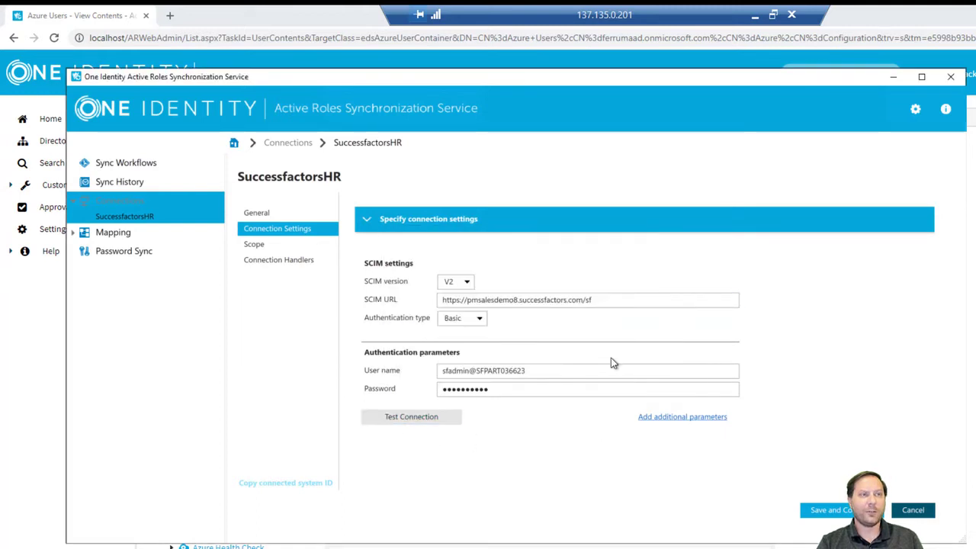
pyautogui.click(919, 513)
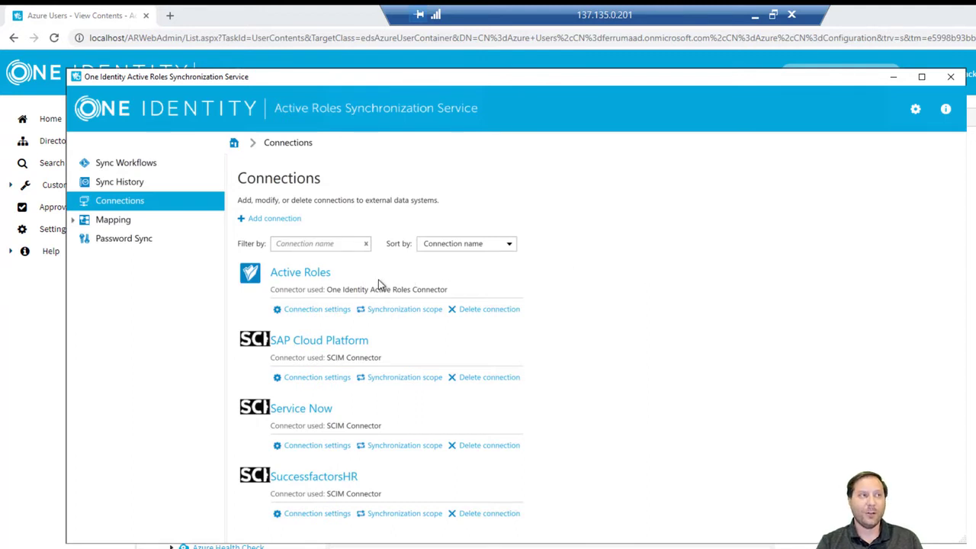
# Open SuccessfactorsHR's Enterprise User–user mapping pair with its displayName rule.
pyautogui.click(122, 219)
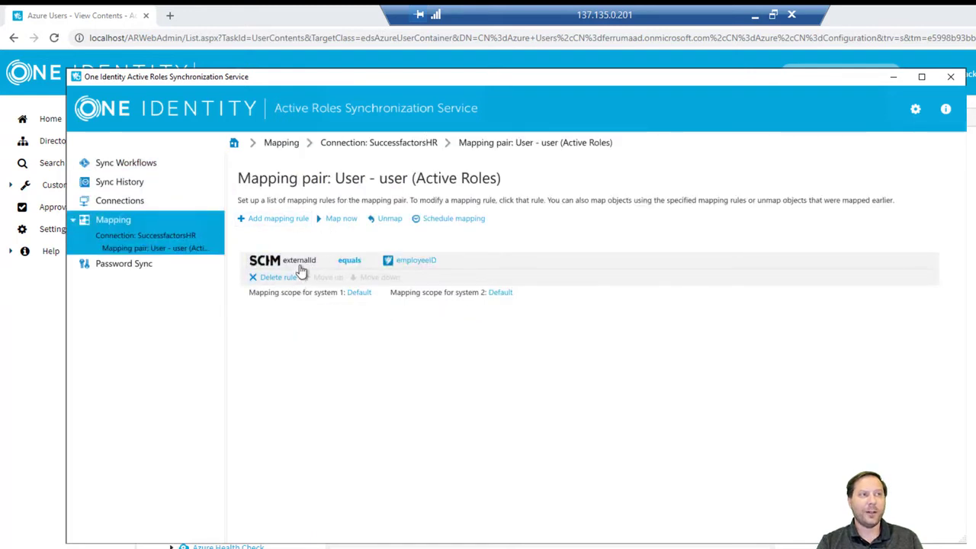
pyautogui.click(345, 145)
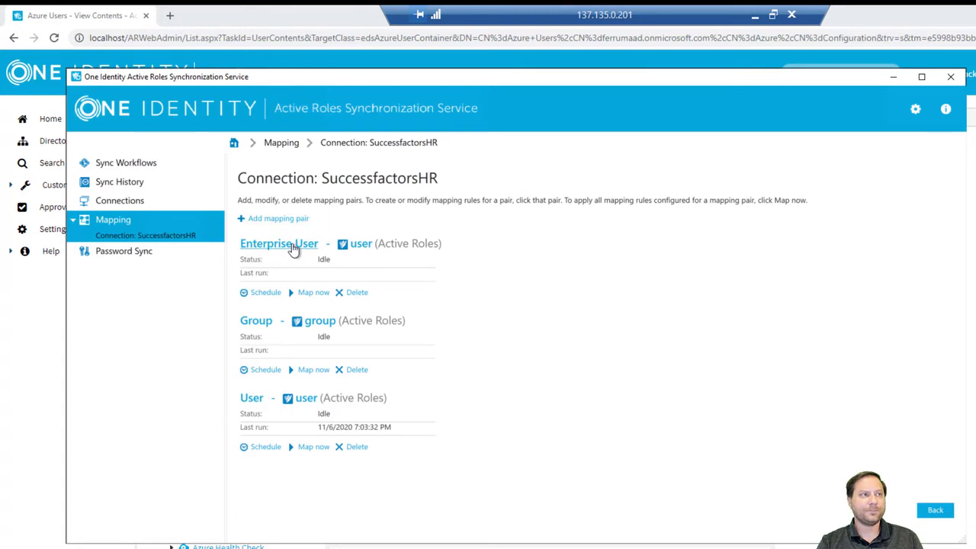
pyautogui.click(293, 247)
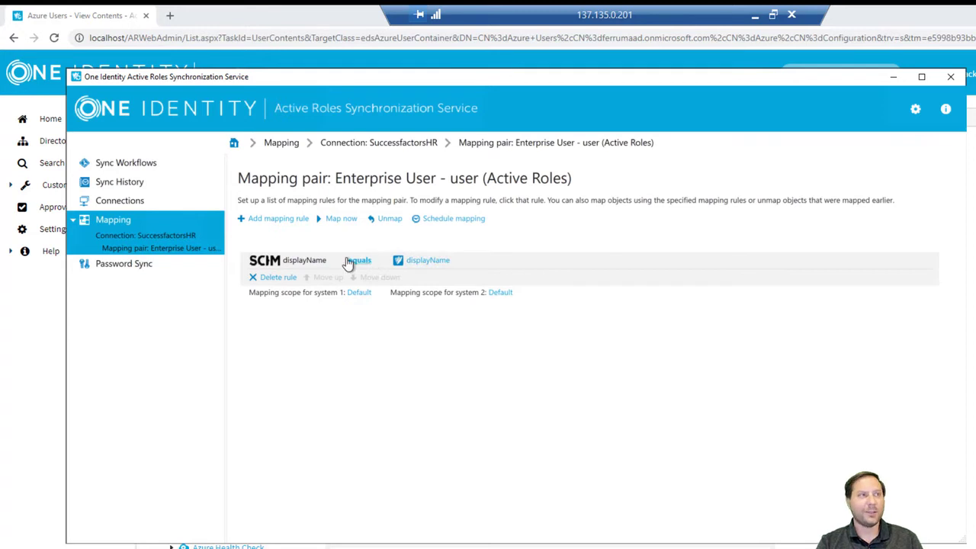
# Open the creation rules of Step 1 in the Successfactors to AD workflow.
pyautogui.click(126, 162)
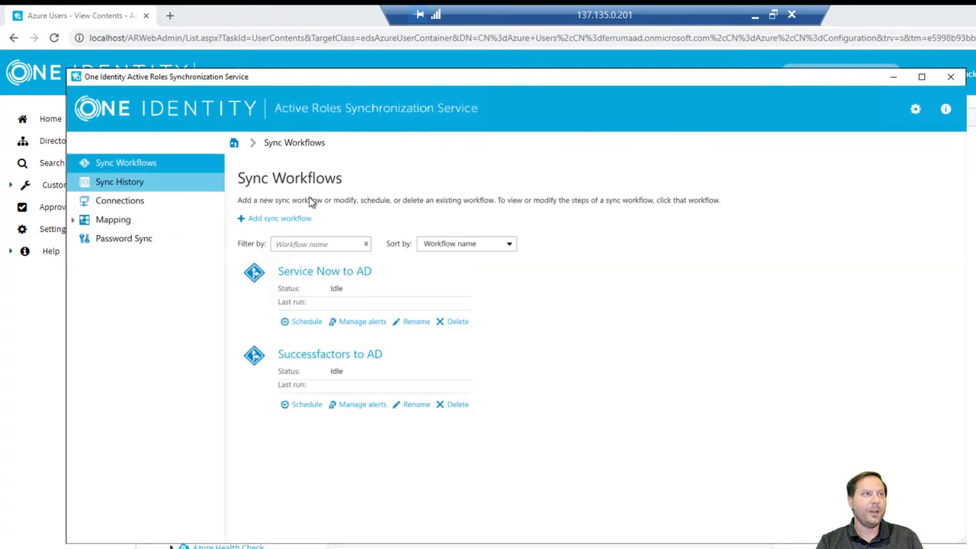
pyautogui.click(335, 355)
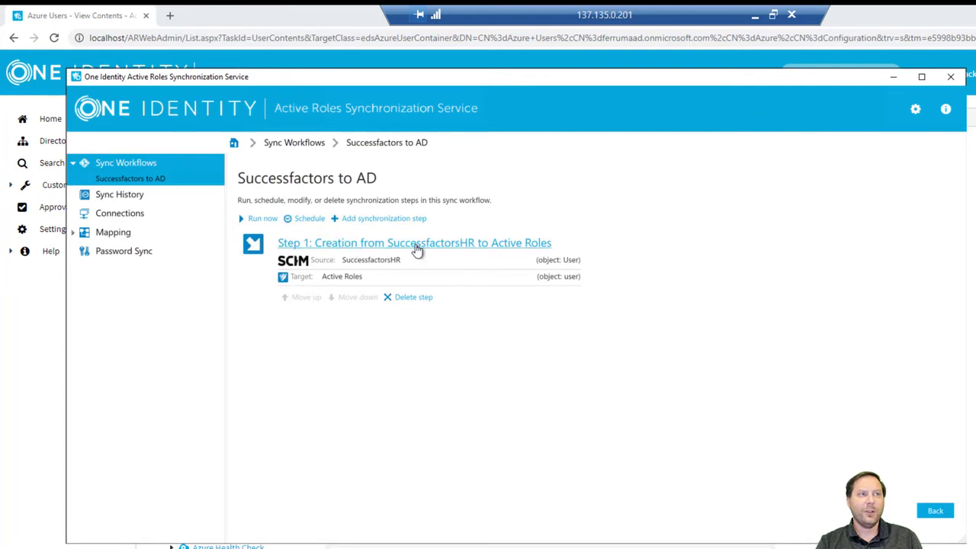
pyautogui.click(375, 244)
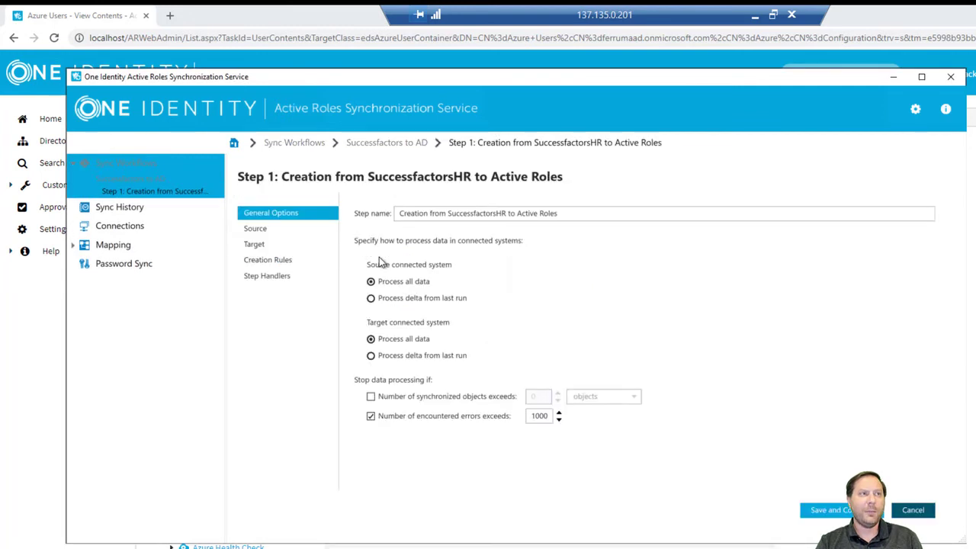
pyautogui.click(279, 260)
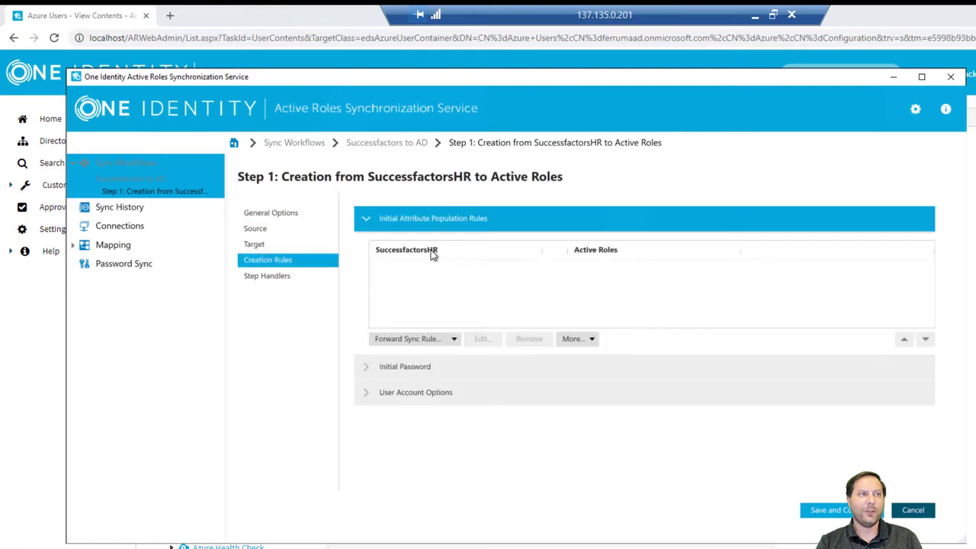
# Preview a forward sync rule's attribute list, cancel everything, and close the Synchronization Service window.
pyautogui.click(412, 341)
pyautogui.click(749, 175)
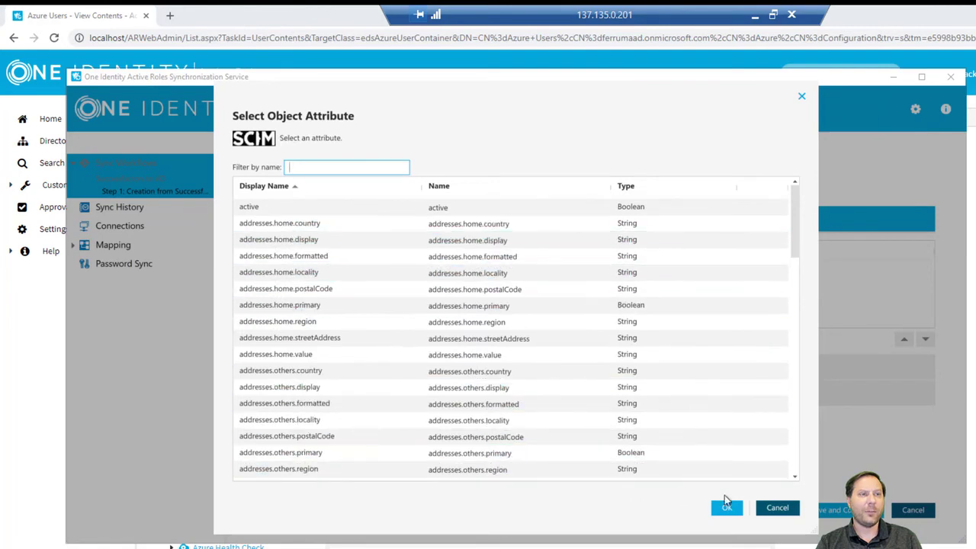
pyautogui.click(776, 506)
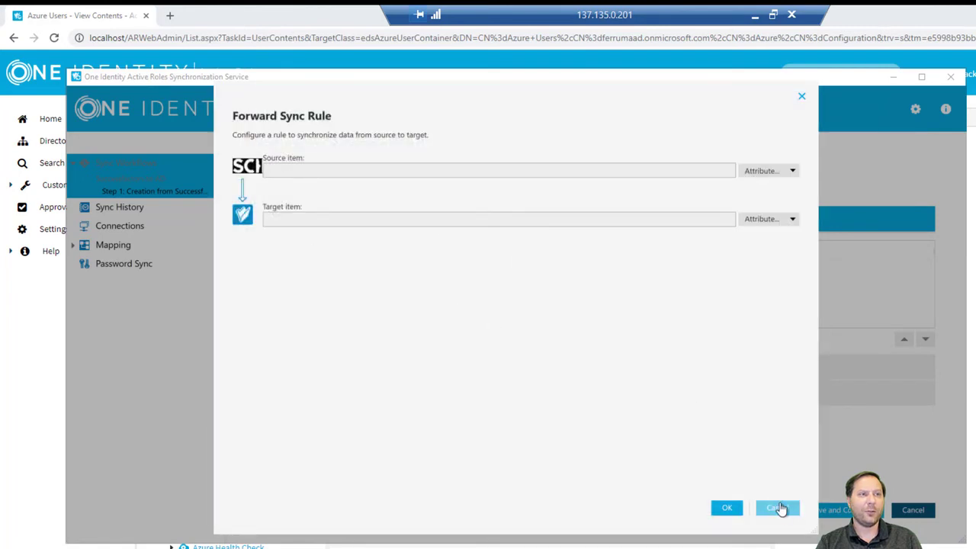
pyautogui.click(778, 507)
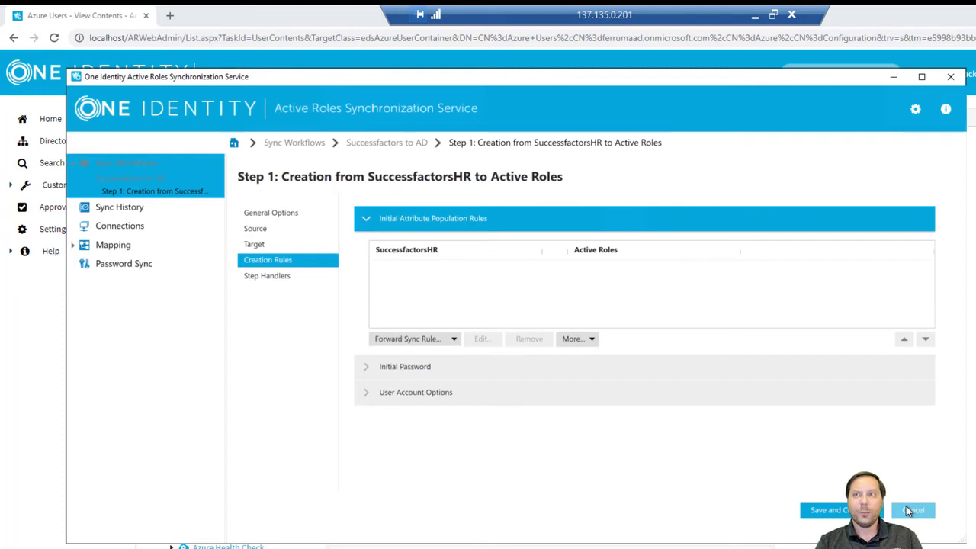
pyautogui.click(910, 510)
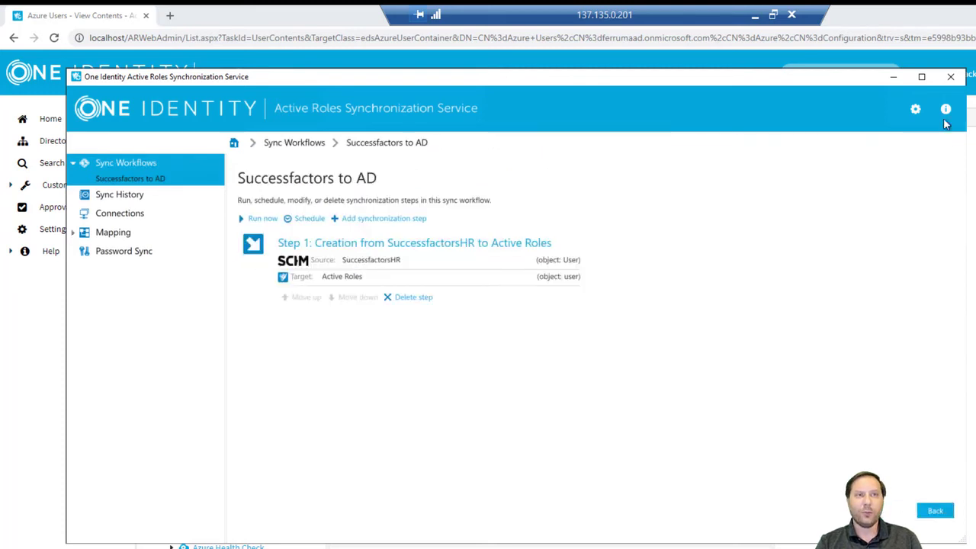
pyautogui.click(950, 76)
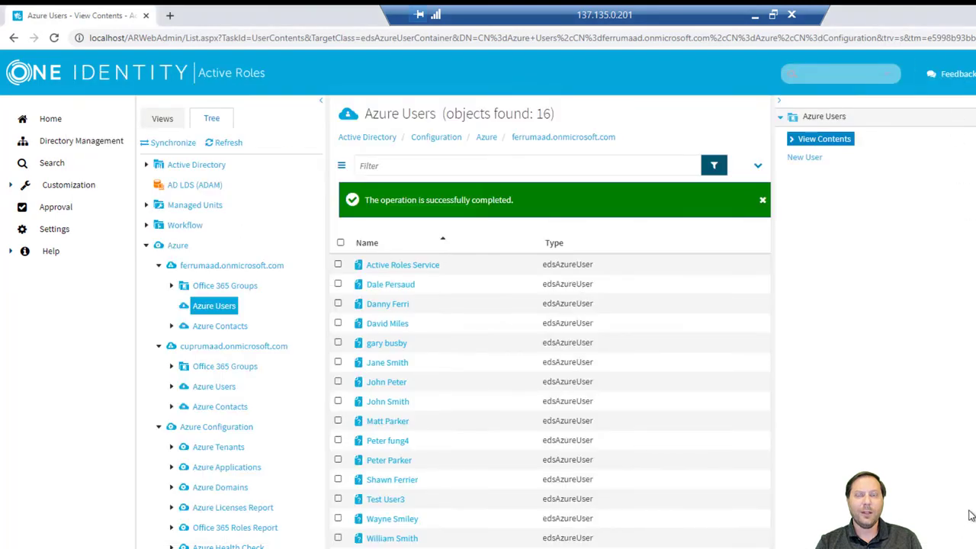